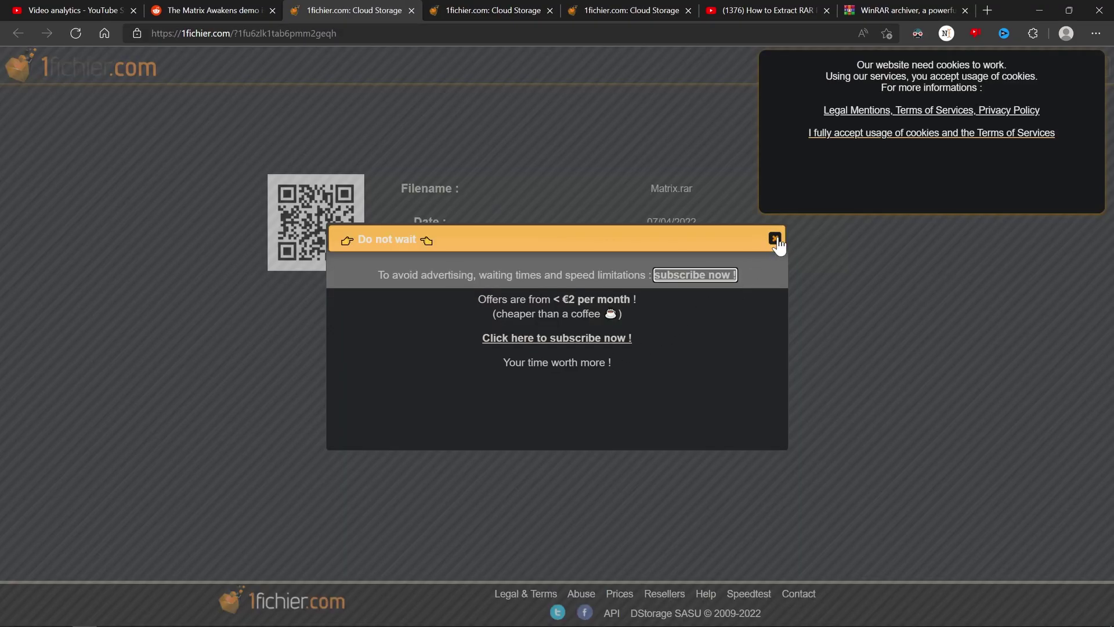
- Dismiss the subscription offer on the Matrix.rar download page and open the Downloads folder in File Explorer
left_click(775, 239)
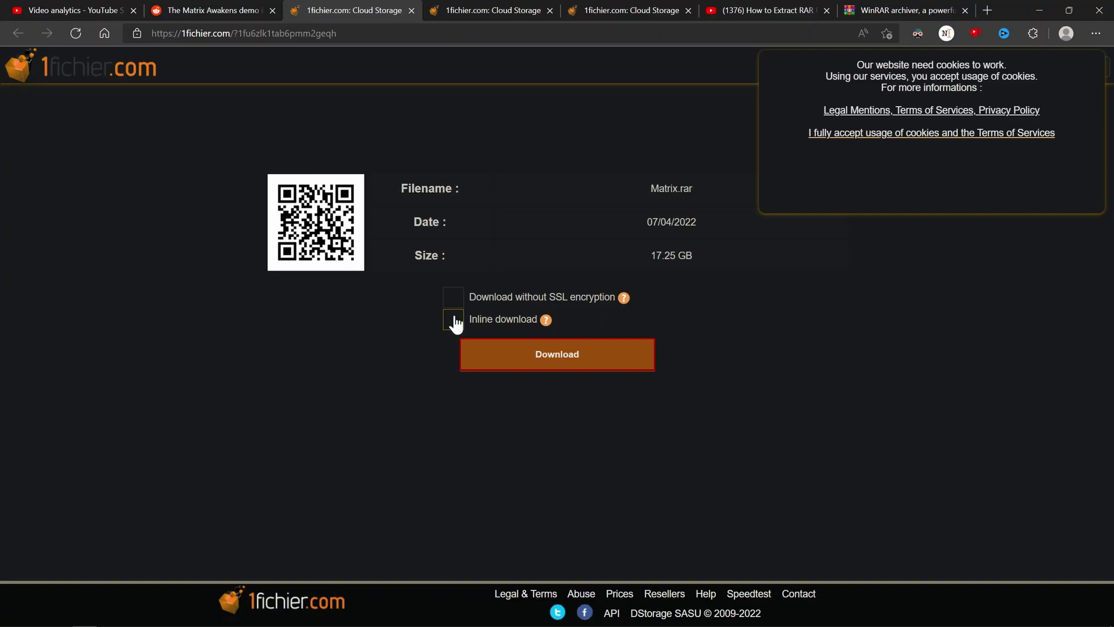
left_click(1039, 9)
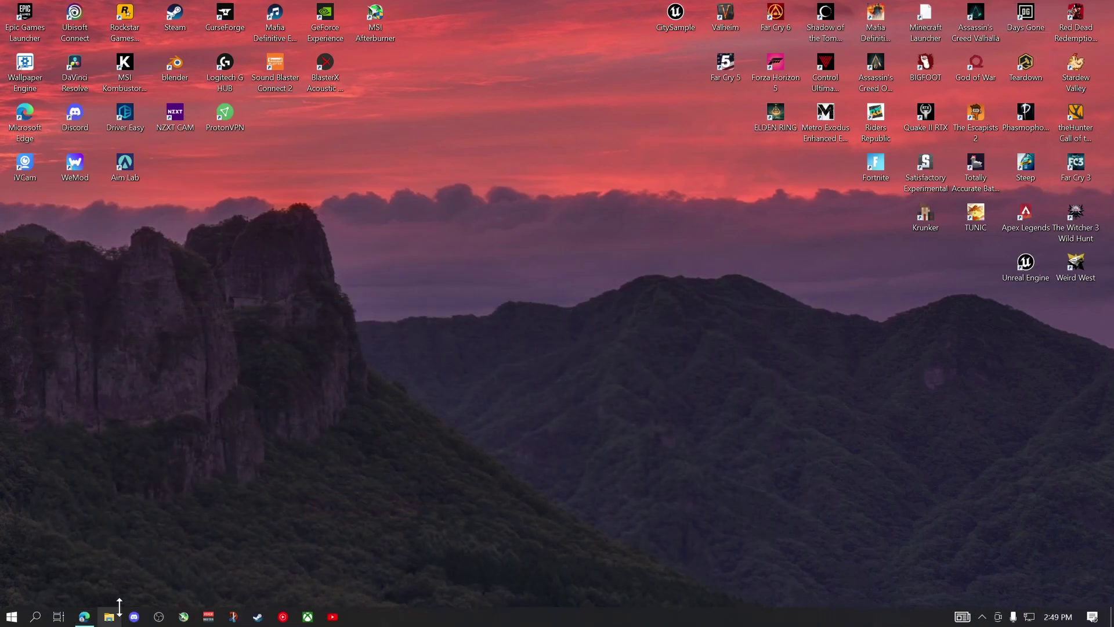
left_click(119, 615)
left_click(284, 228)
left_click(284, 213)
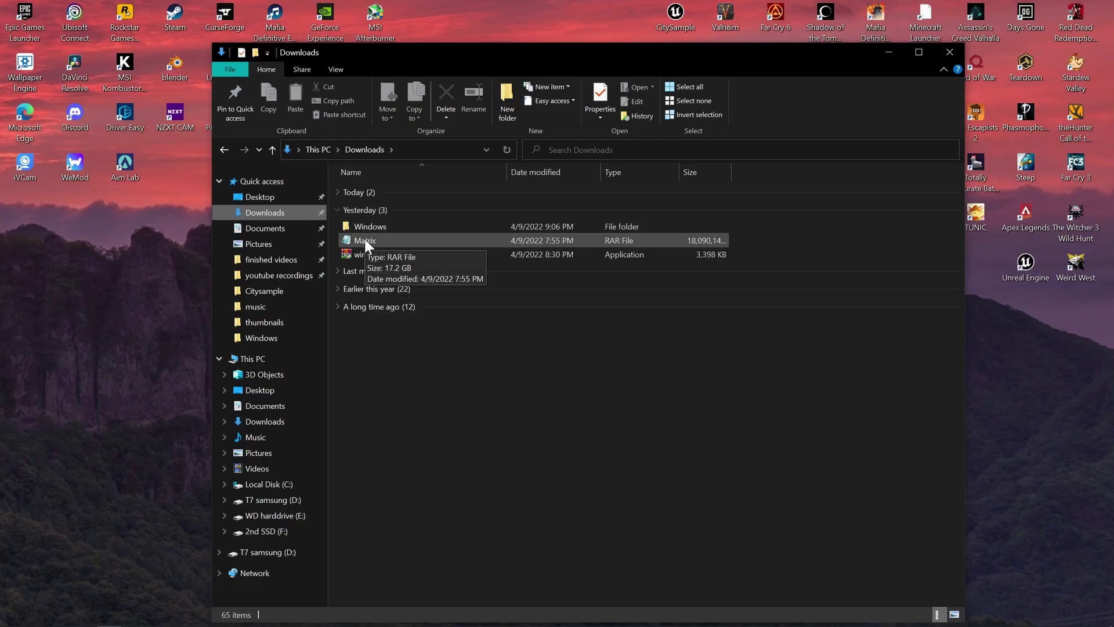
- View the WinRAR extraction options available for the Matrix archive without extracting it, and minimize the folder window
right_click(418, 238)
right_click(413, 239)
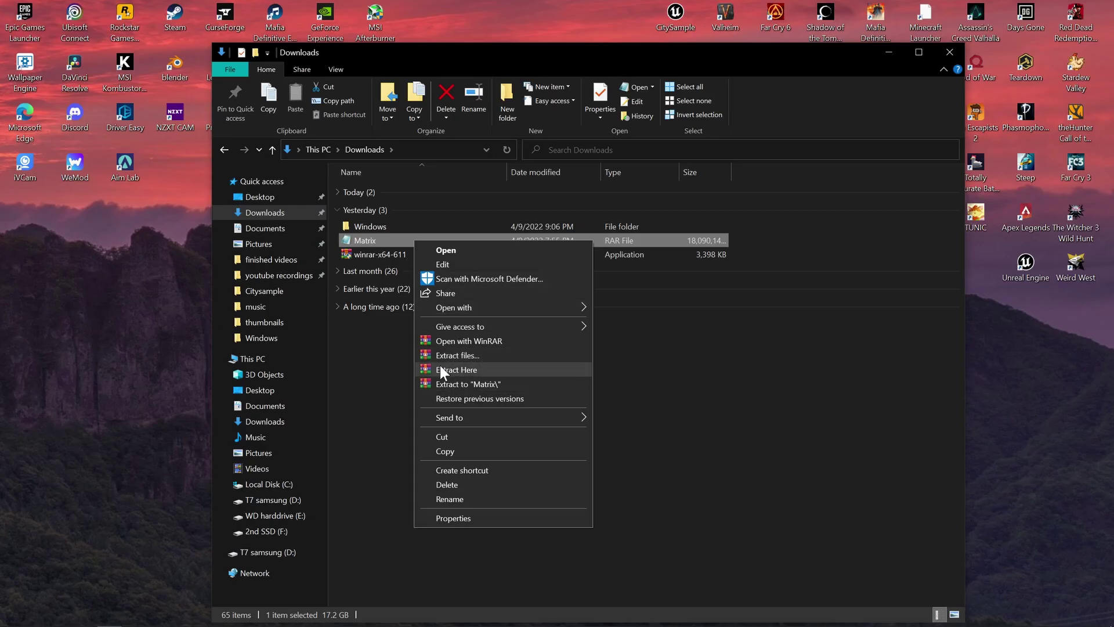
left_click(724, 348)
left_click(889, 52)
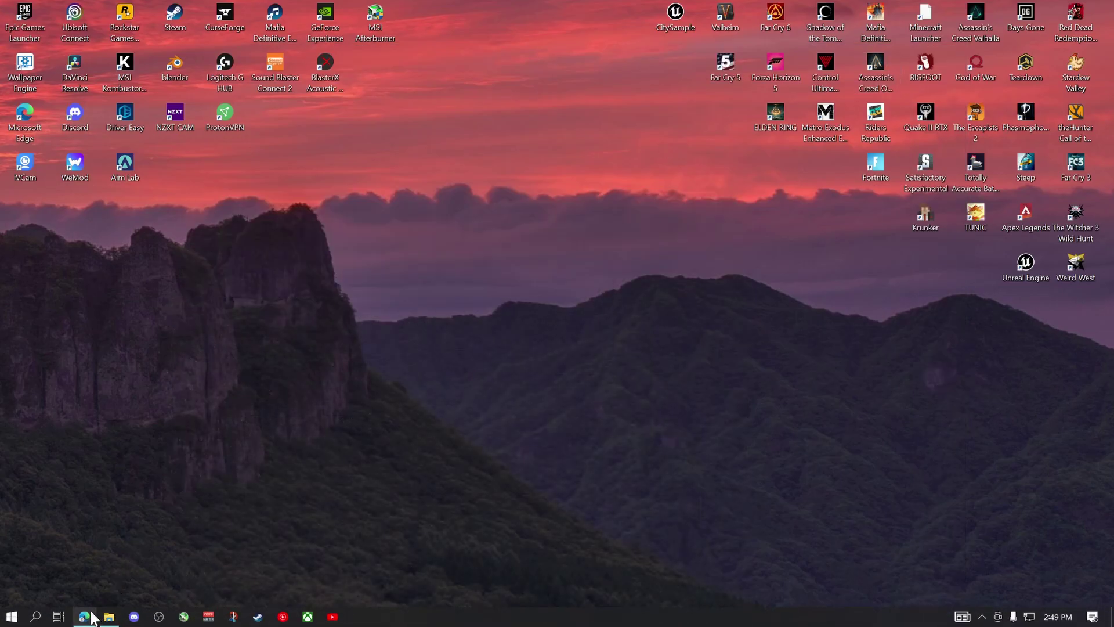
- Switch back to the browser and open the RARLAB downloads page from the site's home page
left_click(91, 613)
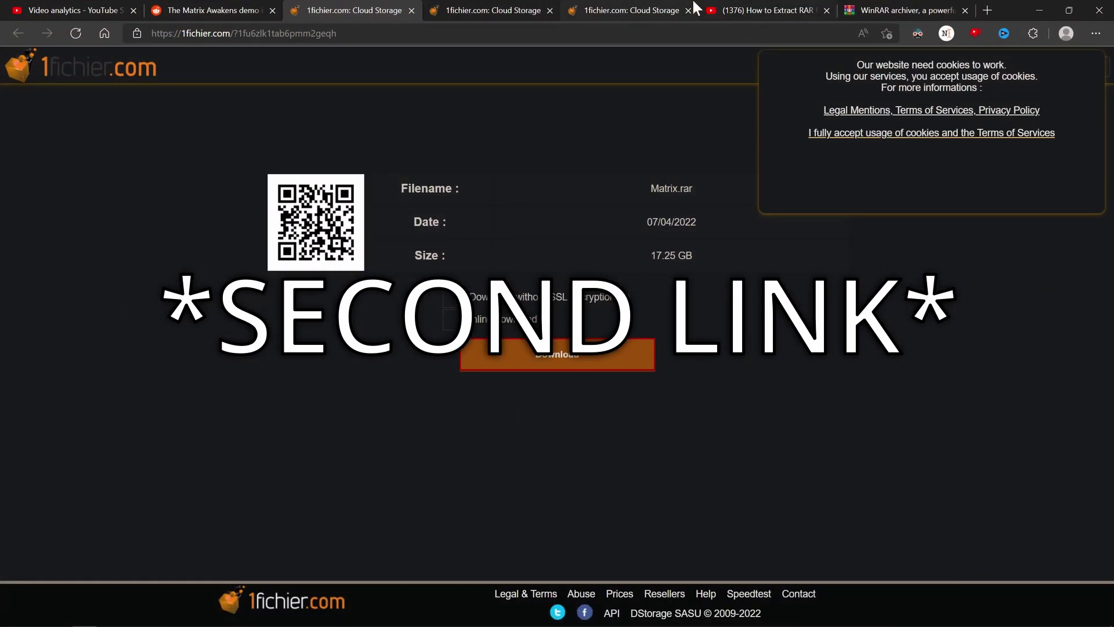
left_click(899, 9)
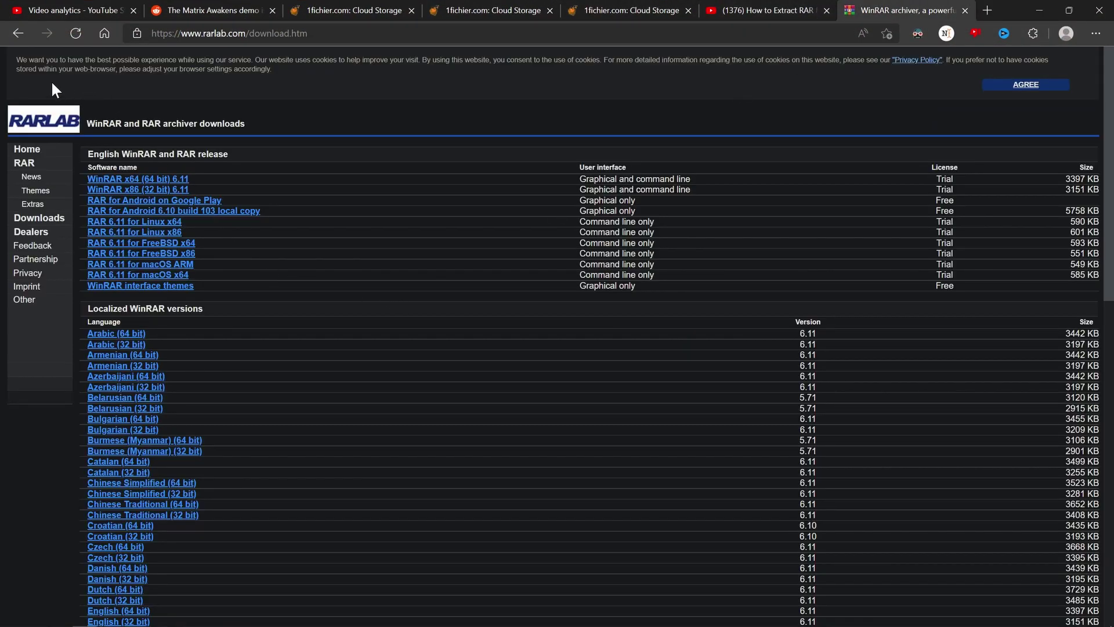
left_click(18, 33)
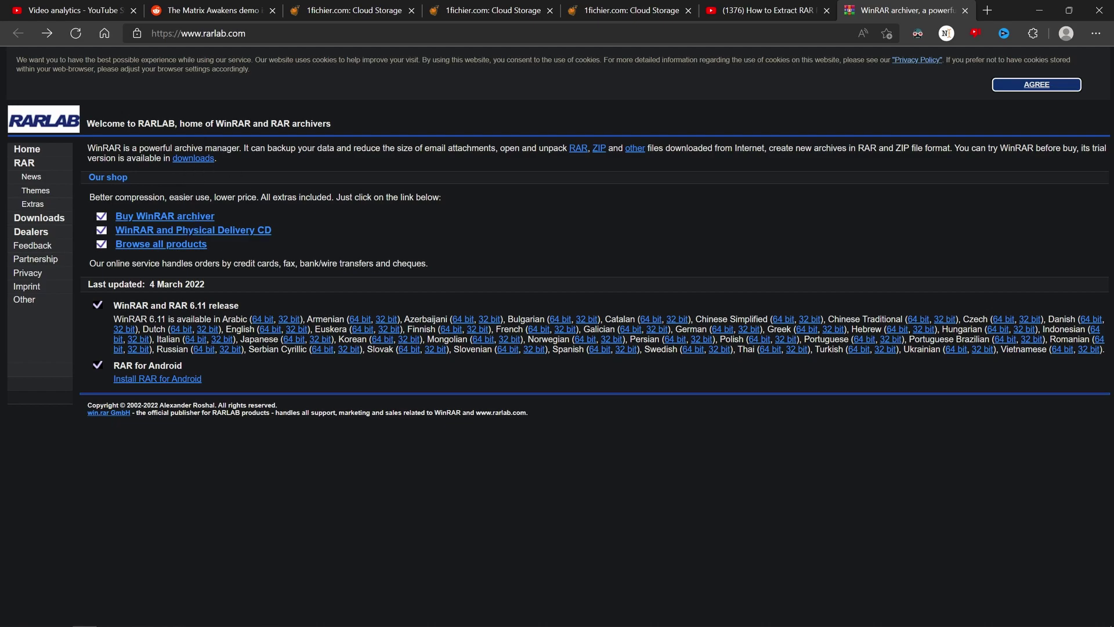
left_click(42, 219)
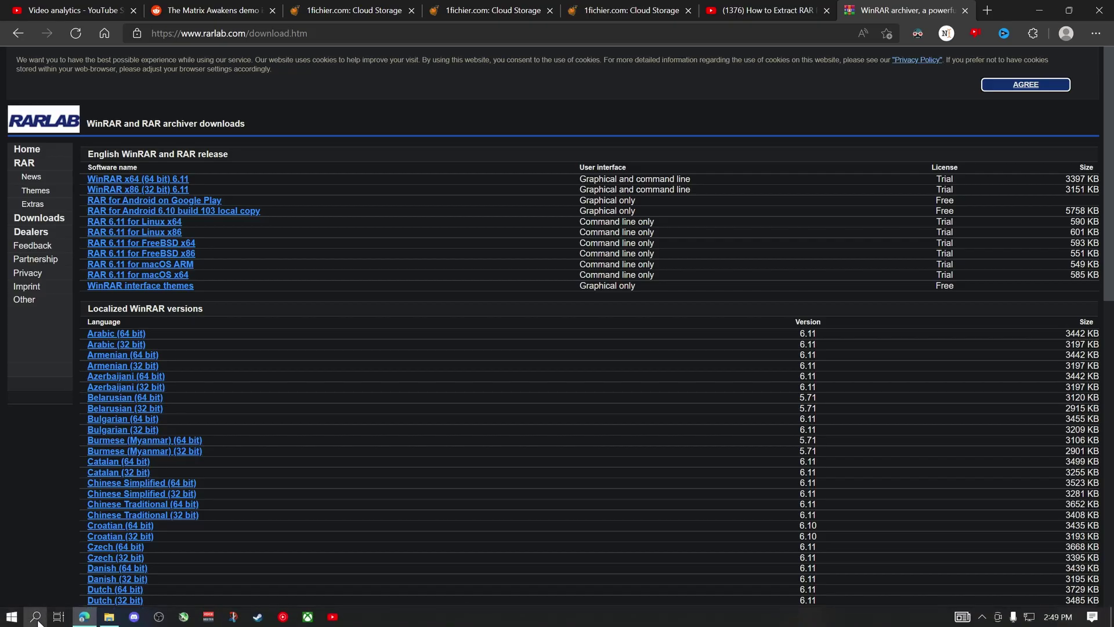
- Check the computer's system type in System Information and close that window
left_click(35, 616)
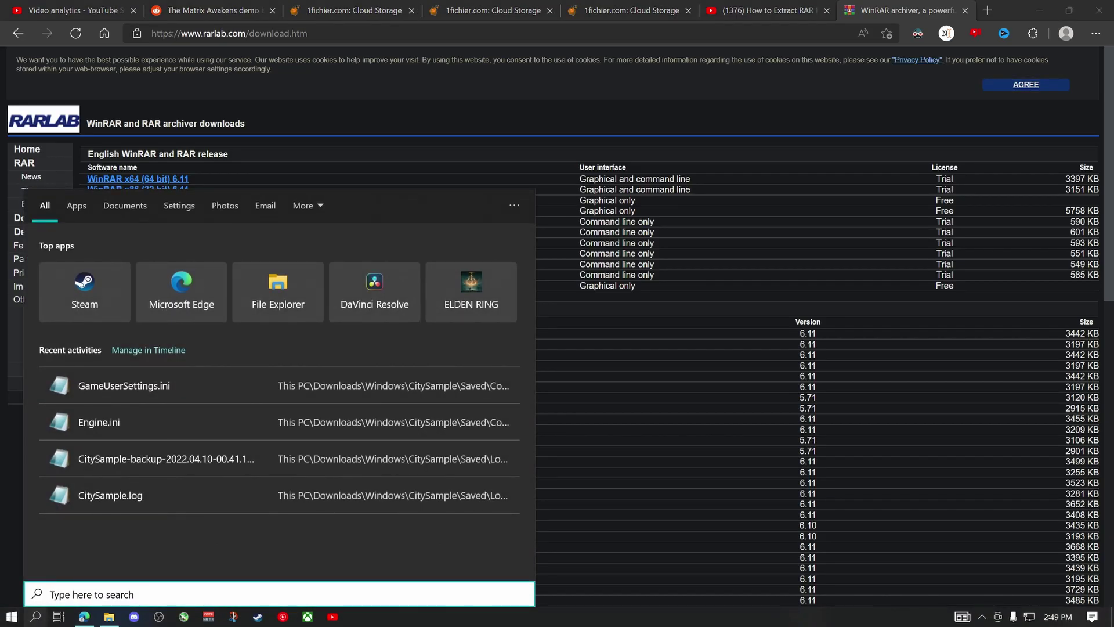
type("sys")
left_click(128, 270)
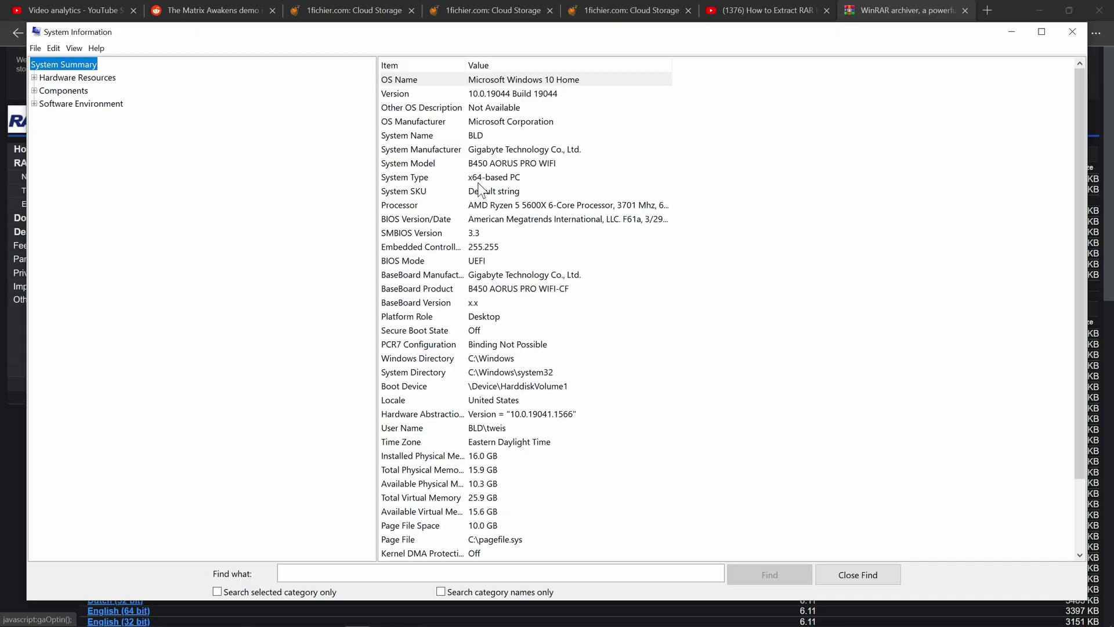
left_click(1072, 32)
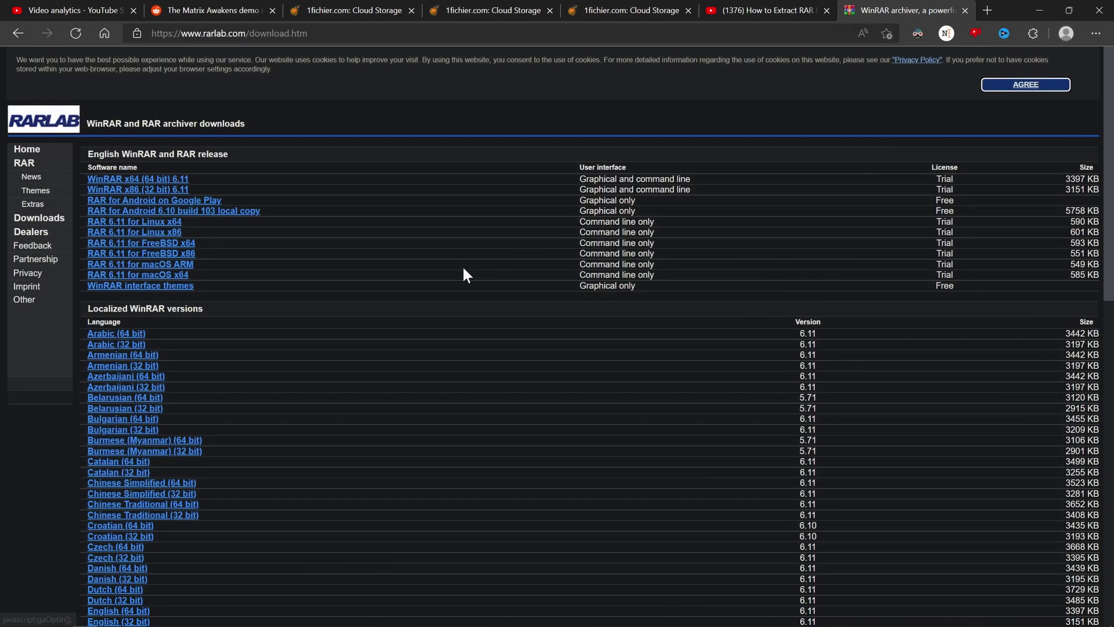
- Download WinRAR x64 (64 bit) 6.11 and install it with the default integration options
left_click(143, 180)
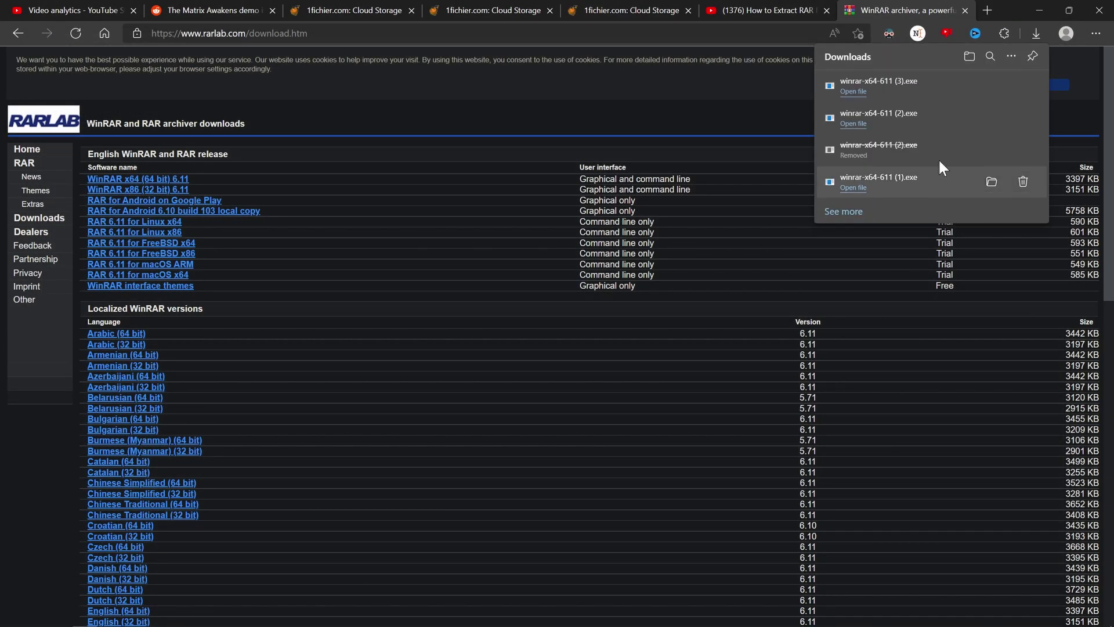
left_click(850, 92)
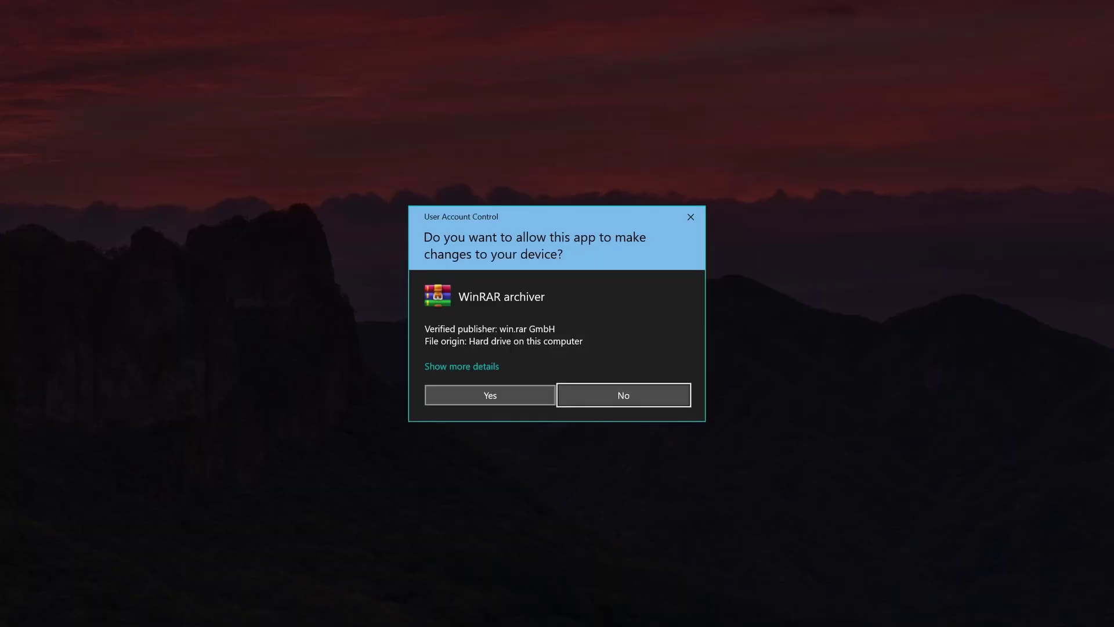
left_click(487, 397)
left_click(513, 444)
left_click(514, 440)
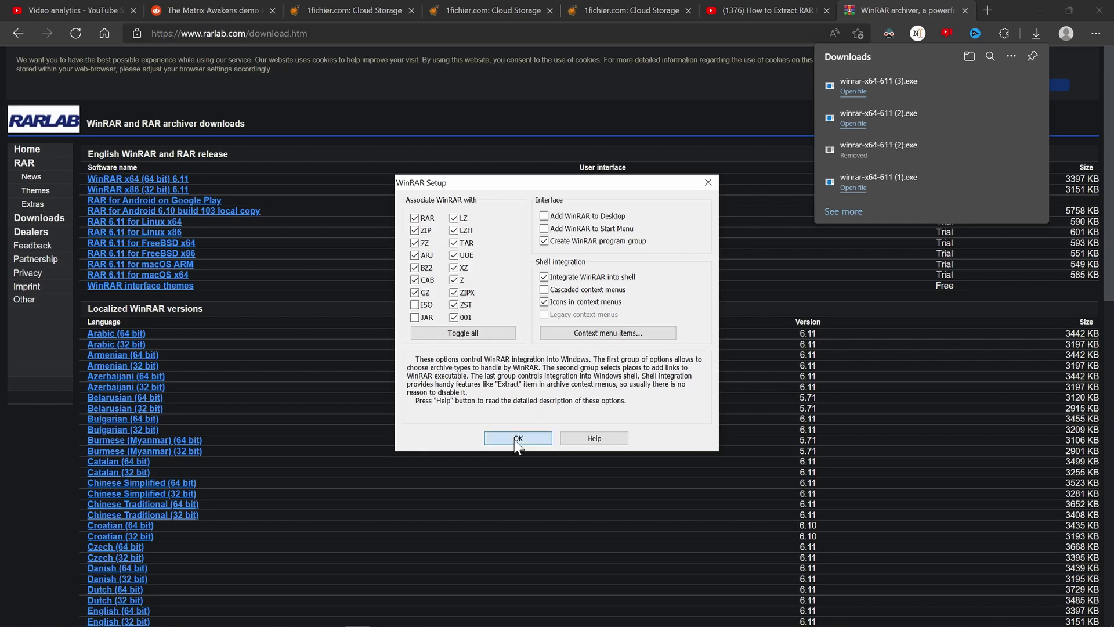
left_click(558, 443)
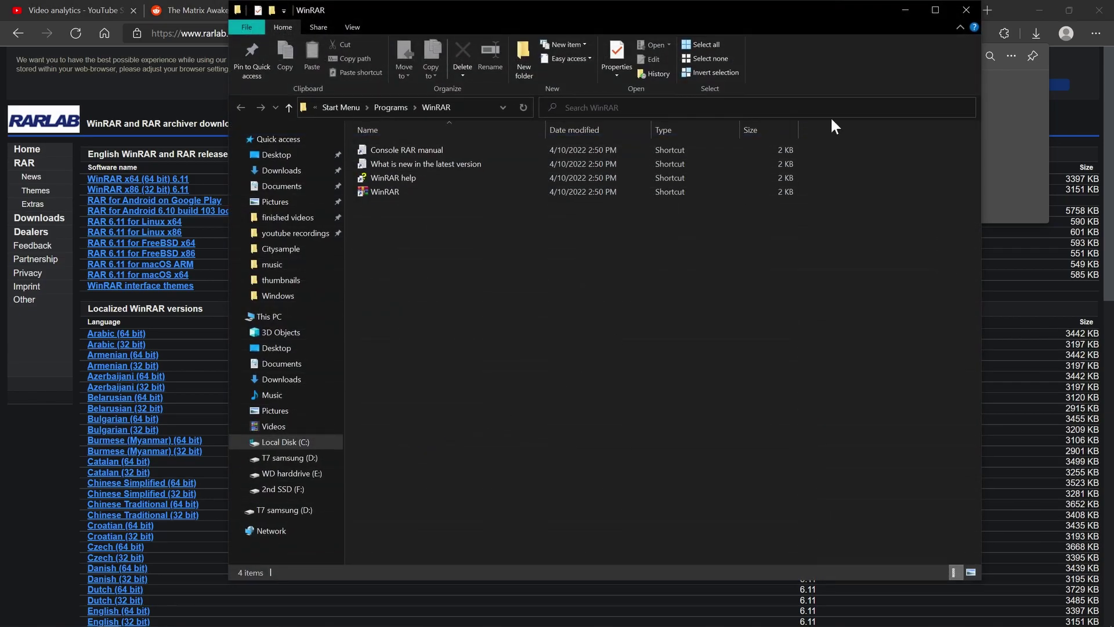
left_click(968, 10)
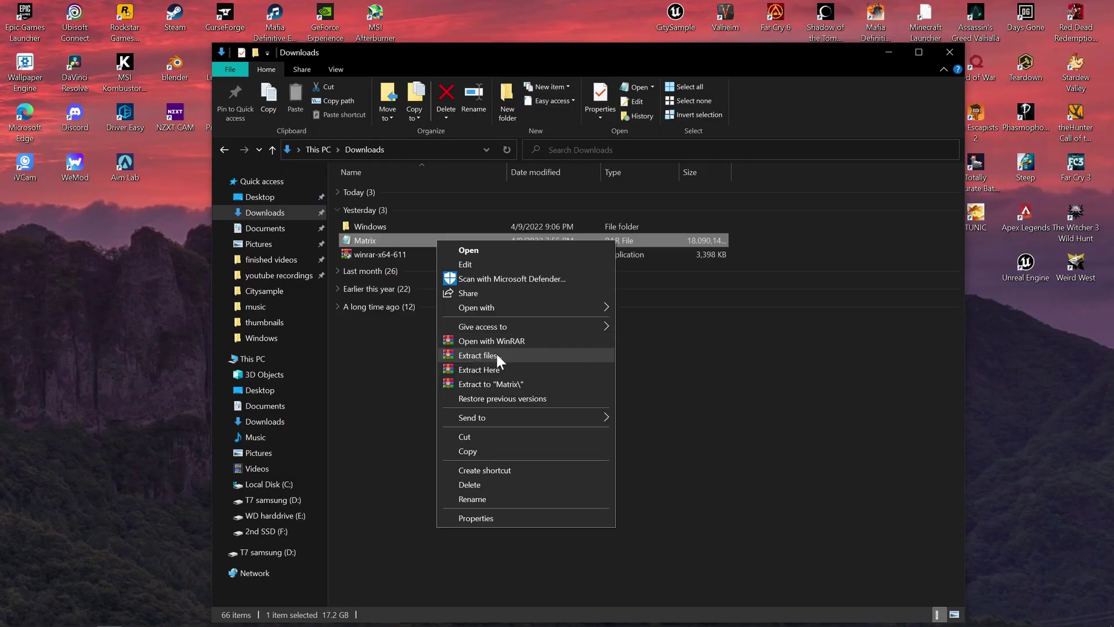
- Open the extracted Windows folder, go through CitySample and Binaries to Win64, and launch the CitySample application
left_click(341, 323)
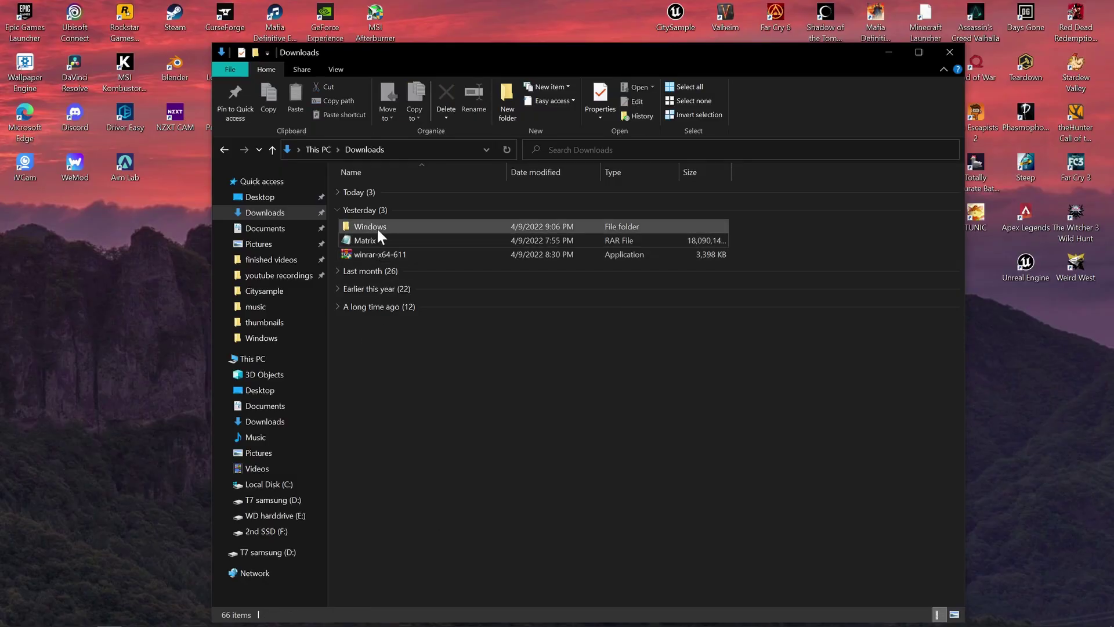
double_click(412, 226)
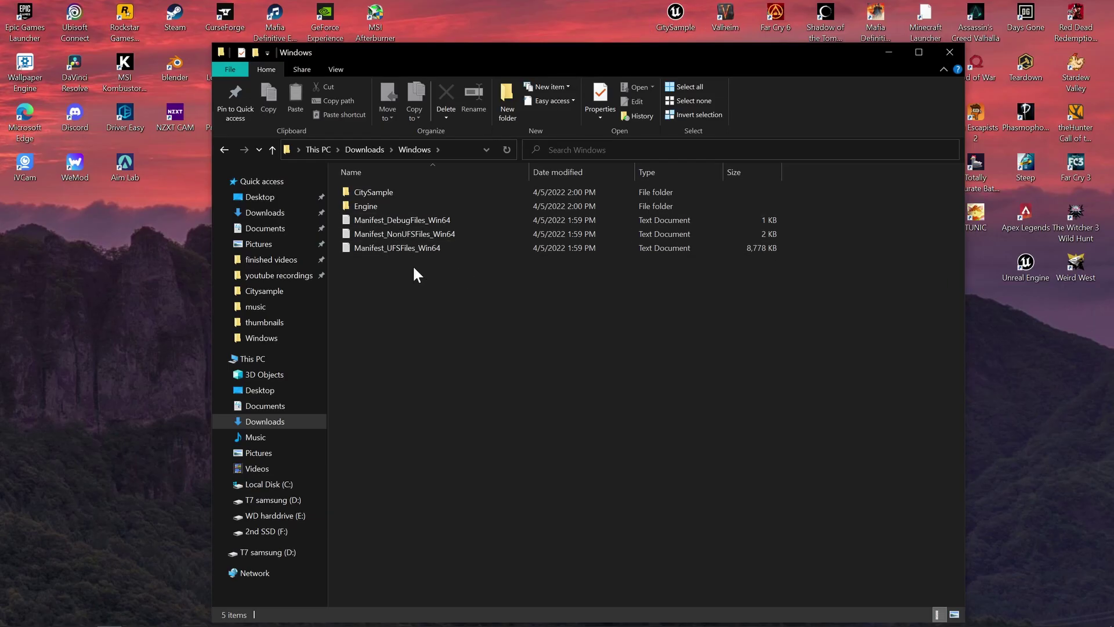
double_click(374, 192)
double_click(374, 191)
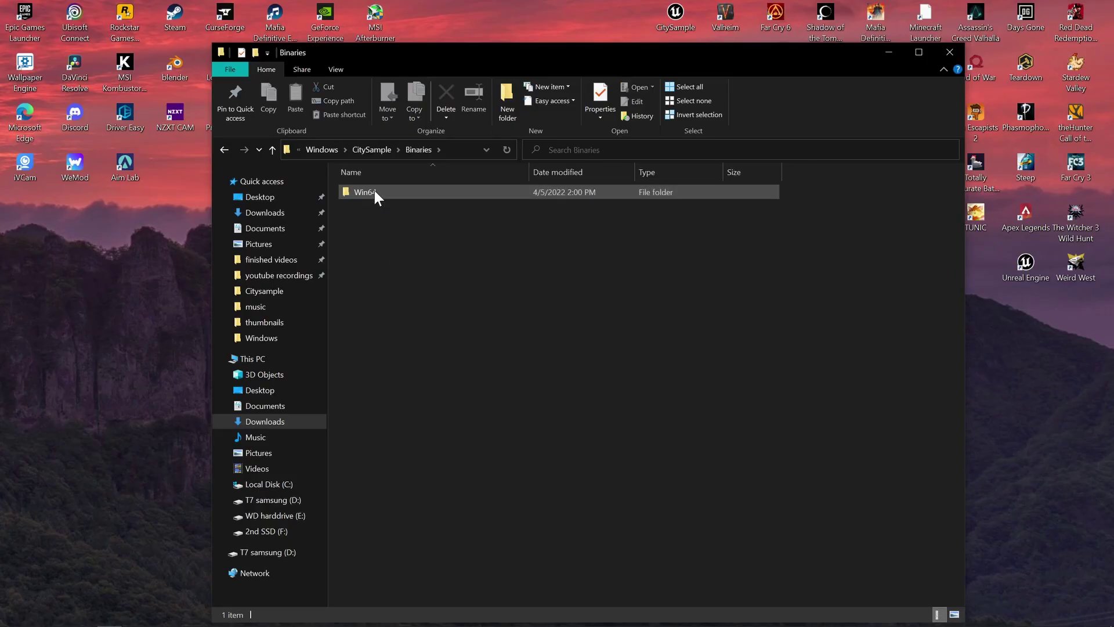
double_click(374, 193)
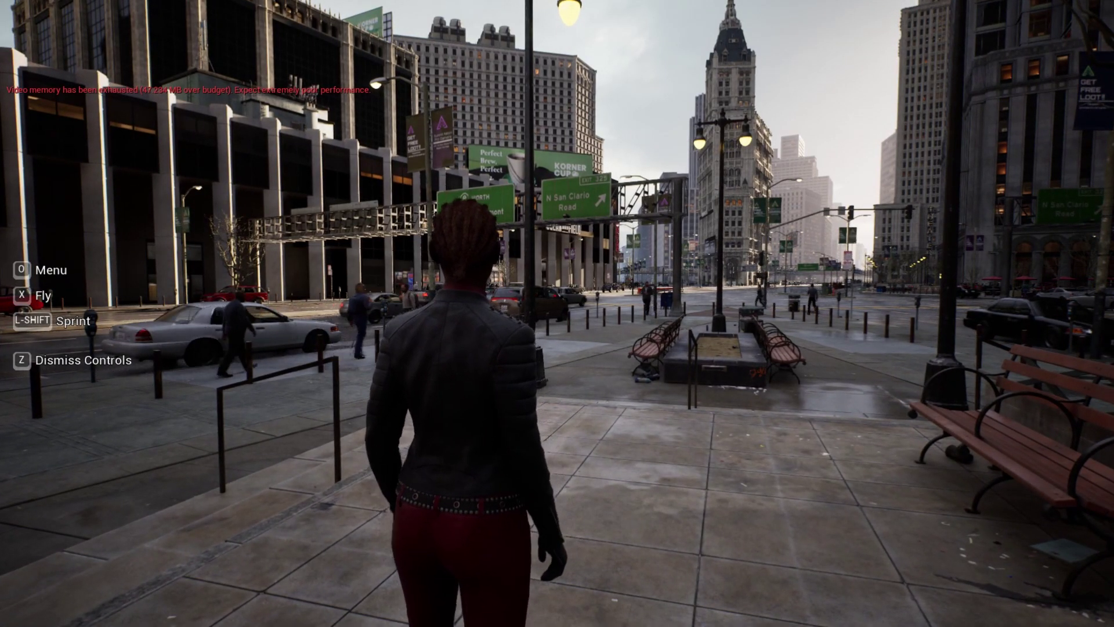
- Walk the character forward in the city demo, and close both the demo and the Win64 folder window
key("w")
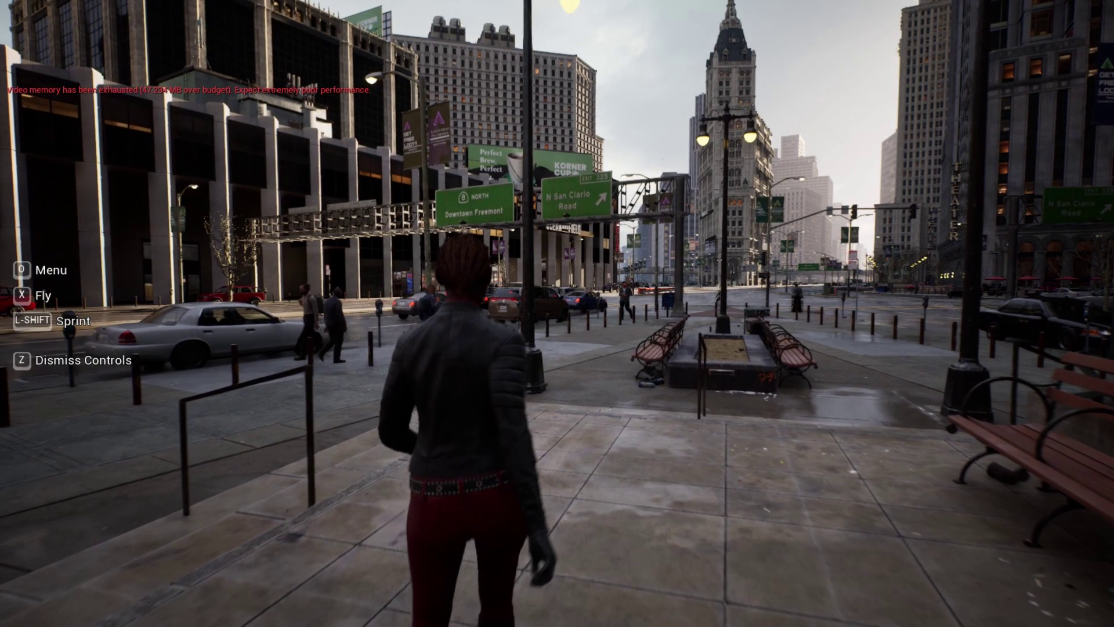
key("super")
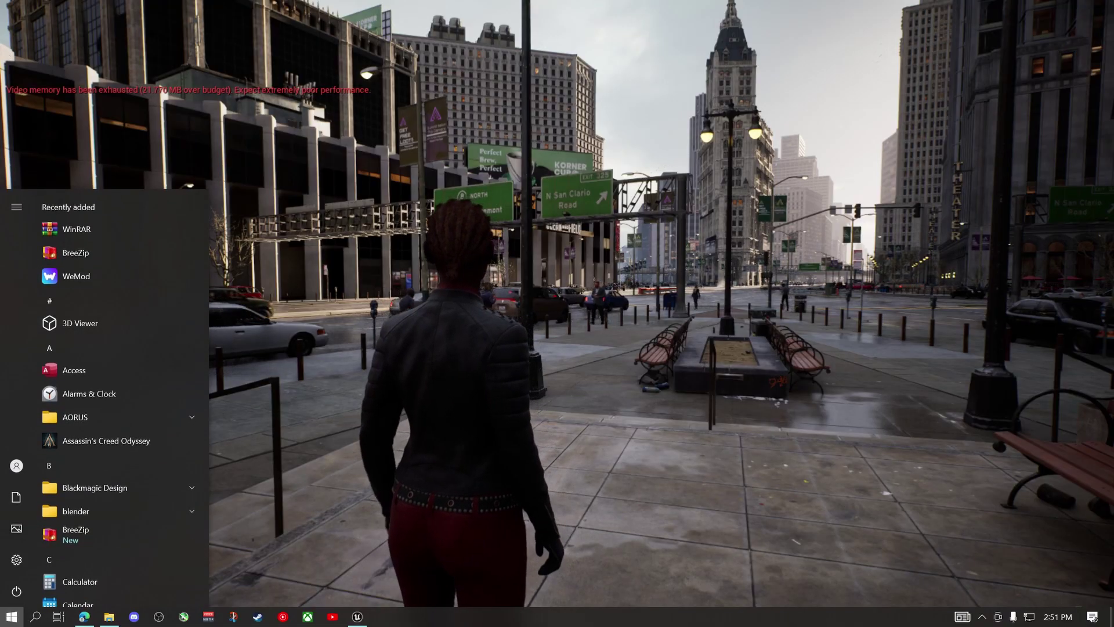
mouse_move(357, 616)
left_click(409, 515)
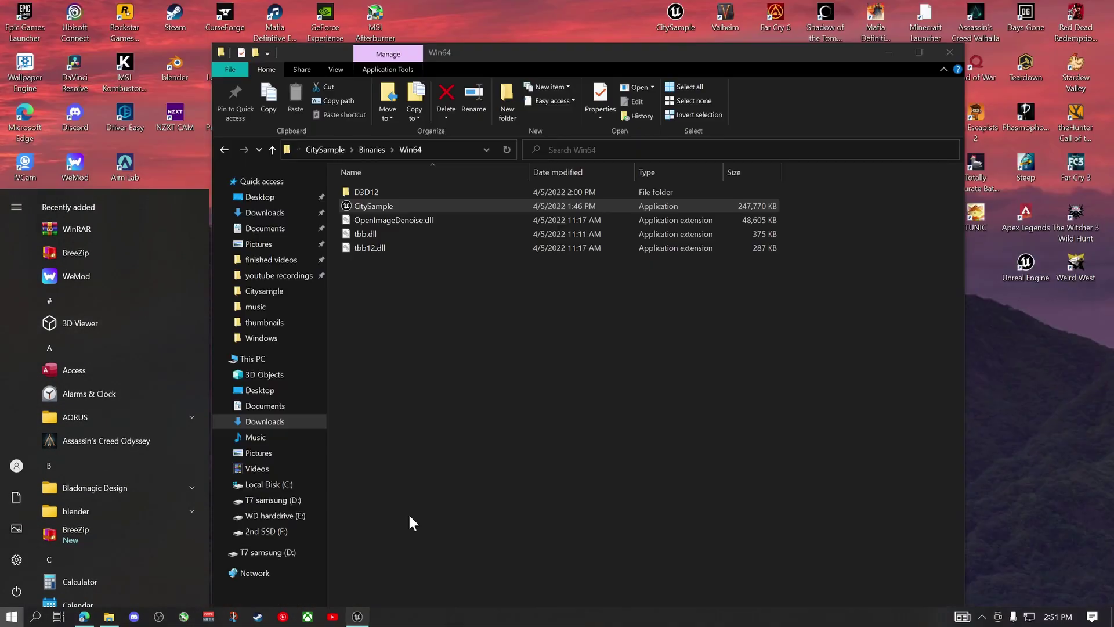
left_click(949, 52)
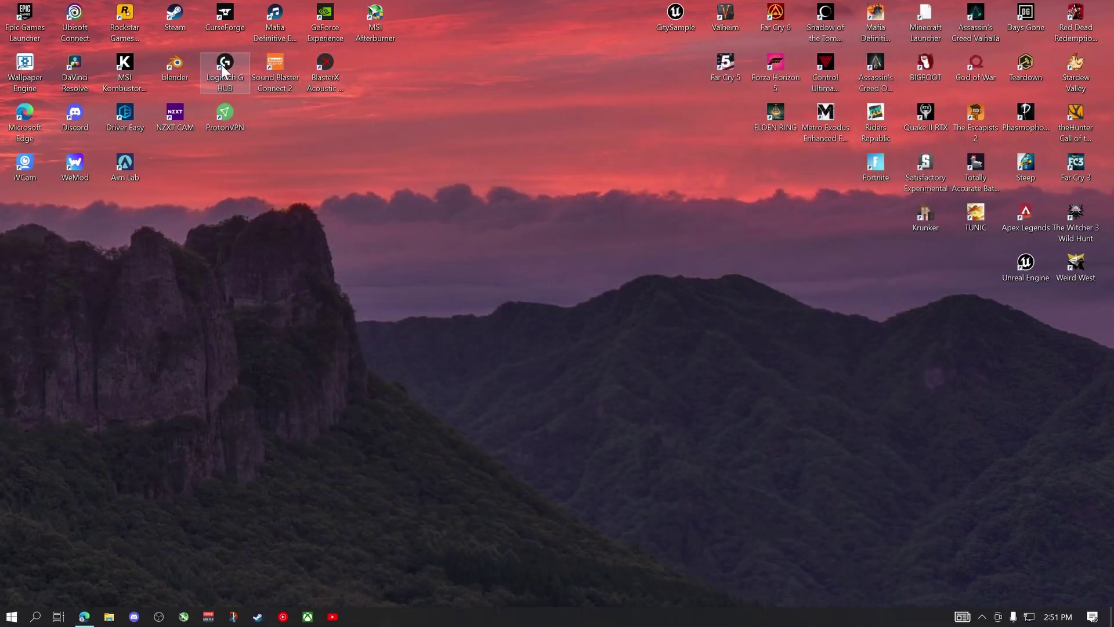
- View the City Sample project page among the Unreal Engine samples in Epic Games Launcher and close the launcher
double_click(32, 14)
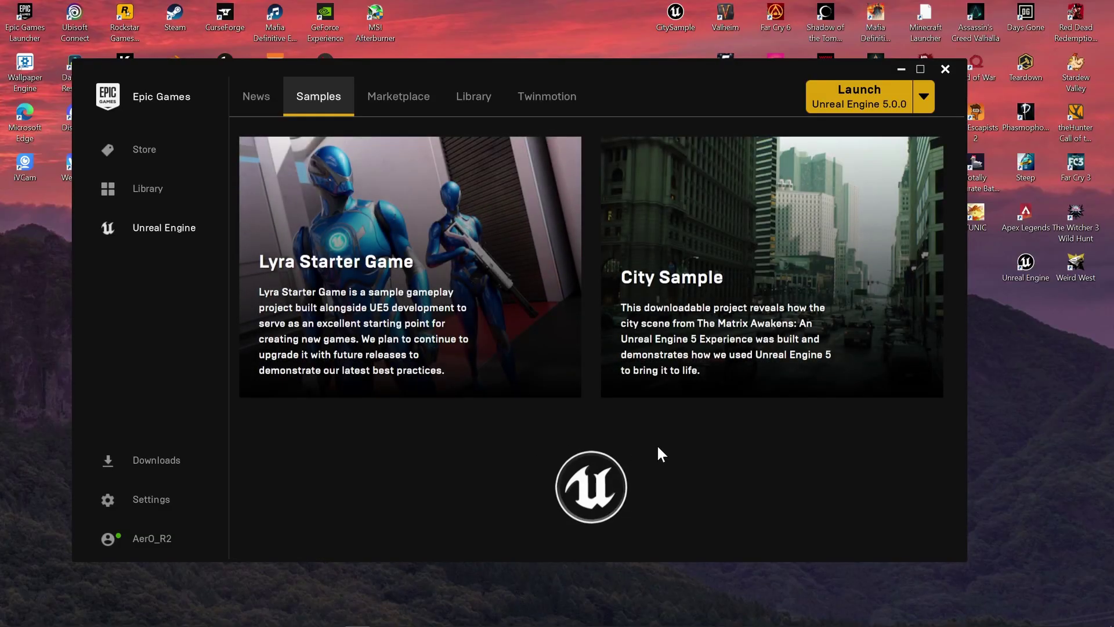
left_click(695, 285)
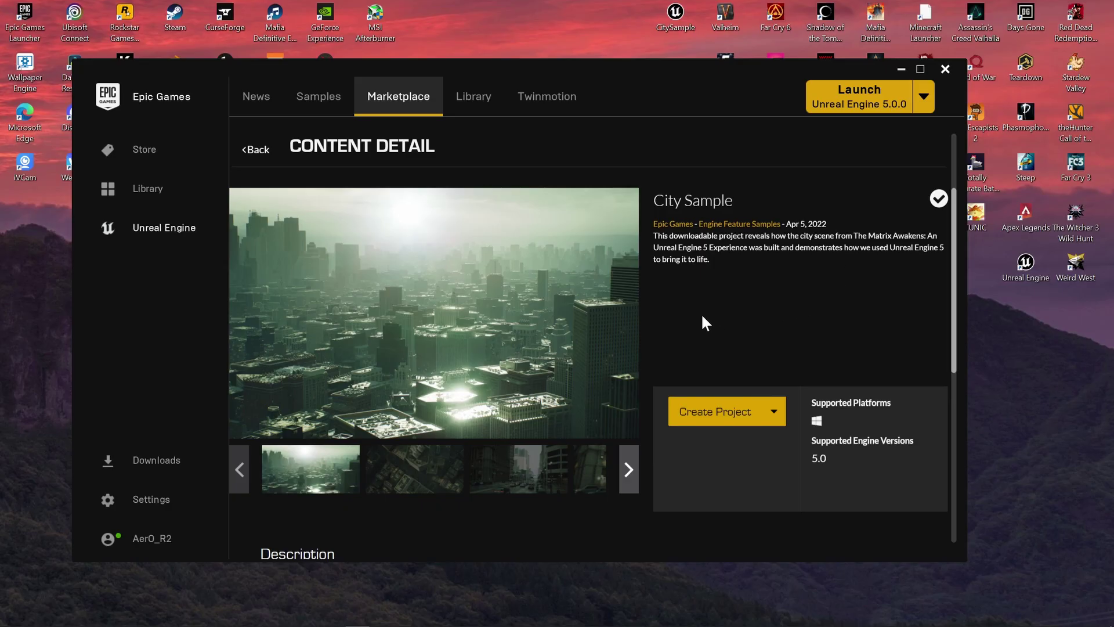
left_click(945, 69)
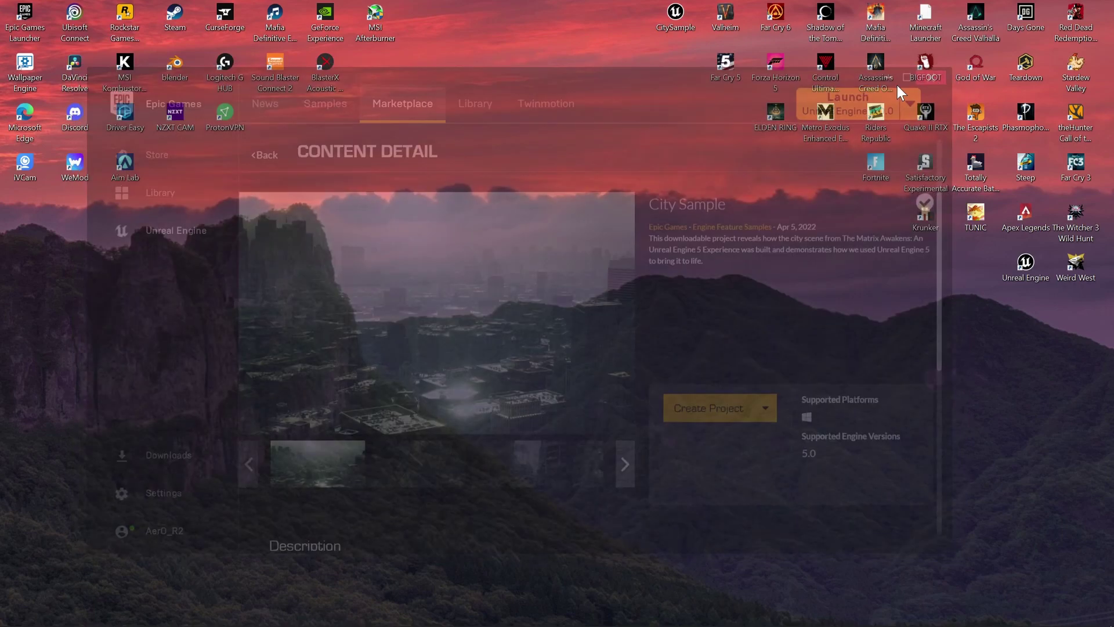